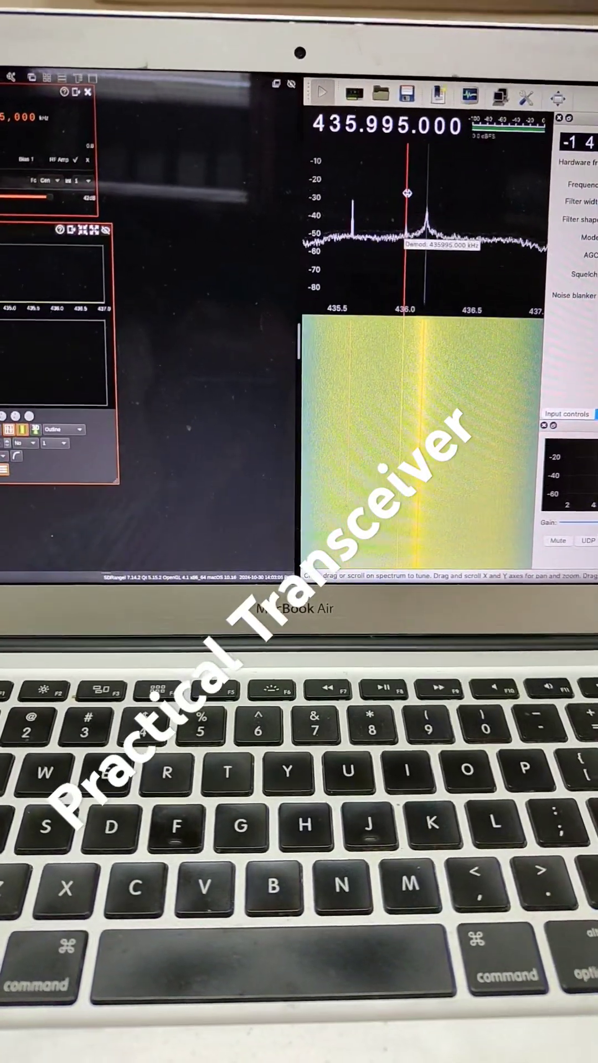
Step: Tune GQRX up to 436.477 MHz on the spectrum, then start the SDRangel HackRF transmitter
left_click(469, 200)
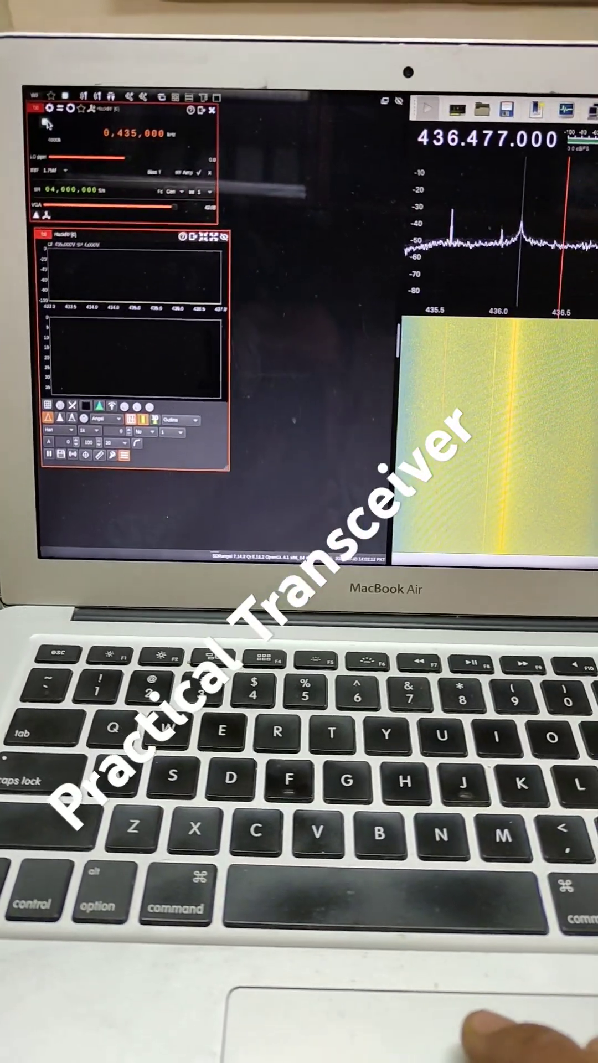
left_click(75, 171)
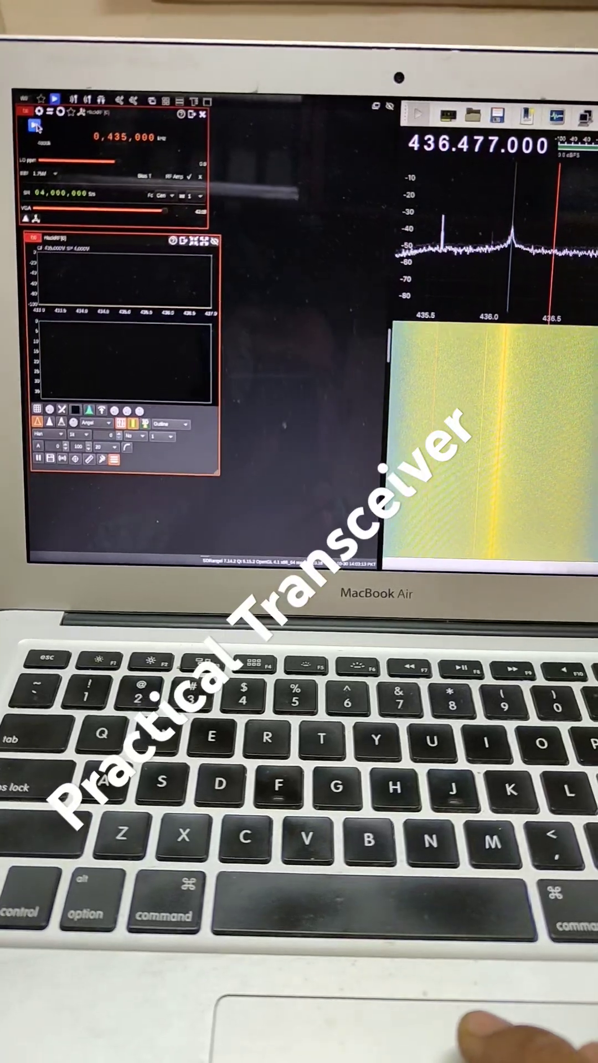